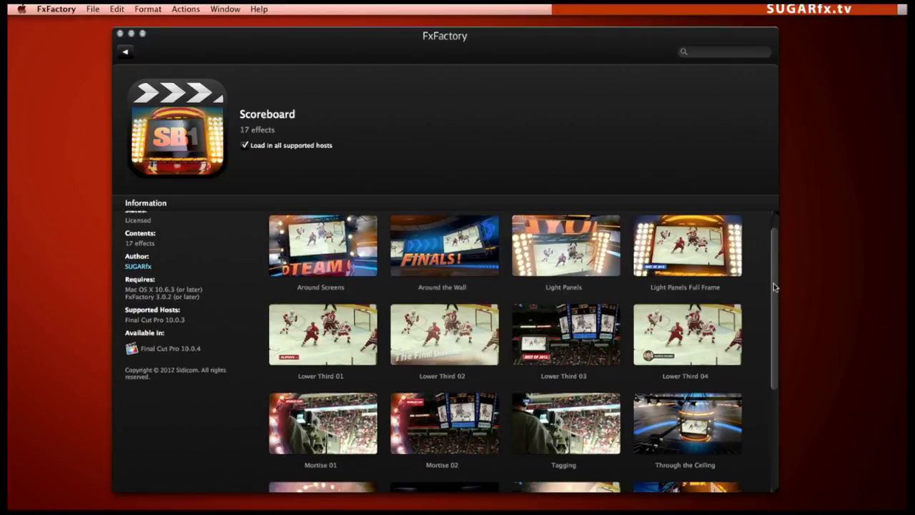
Scroll the Scoreboard effects grid and open the Around Screens help page listing effect durations.
left_click_drag(774, 283, 768, 246)
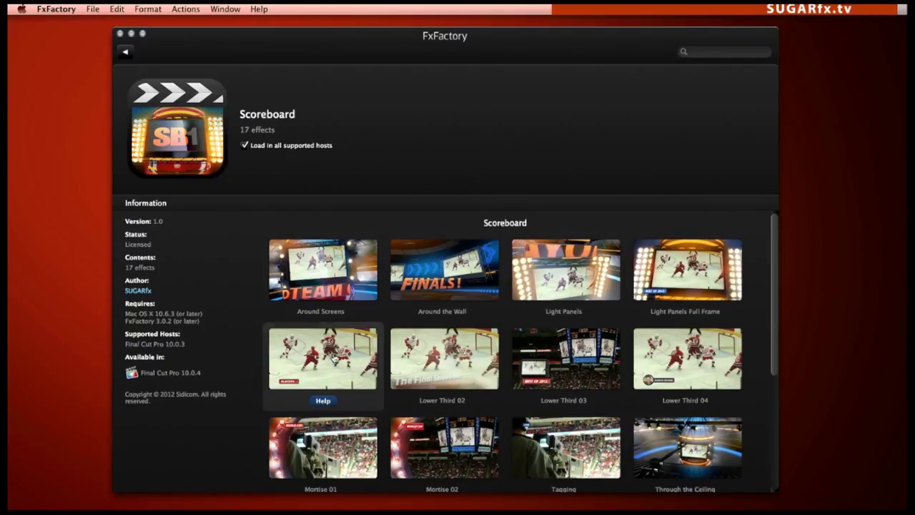
double_click(325, 309)
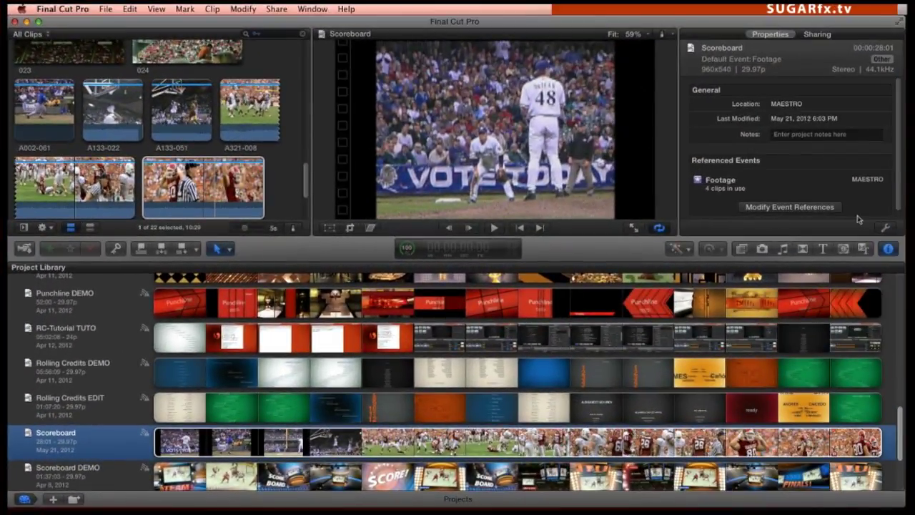
left_click(887, 228)
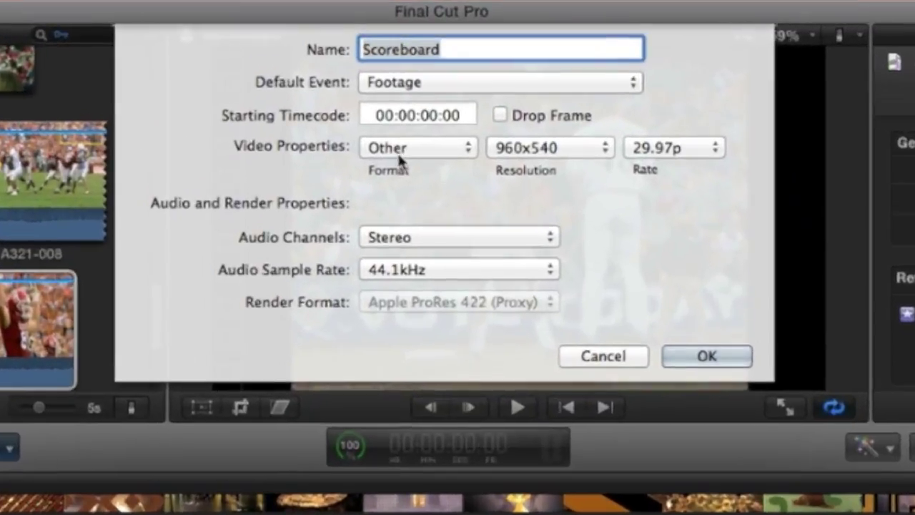
left_click(404, 151)
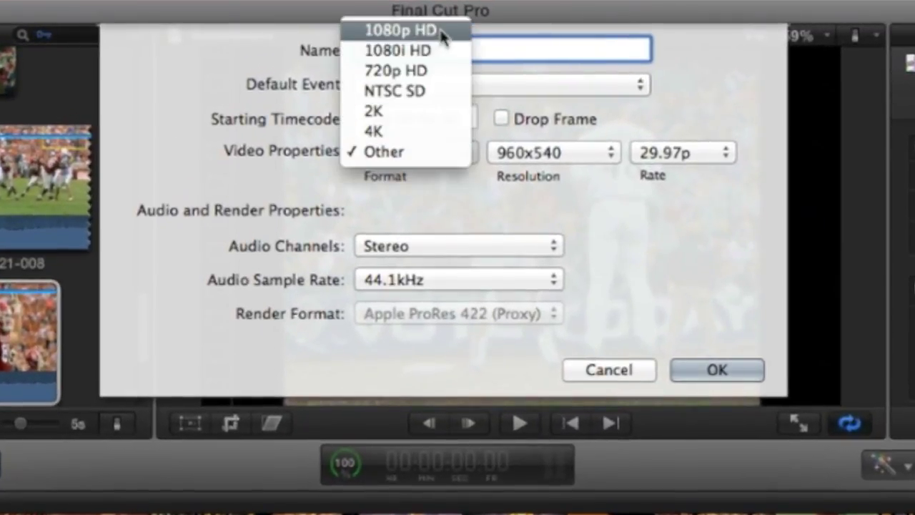
left_click(578, 154)
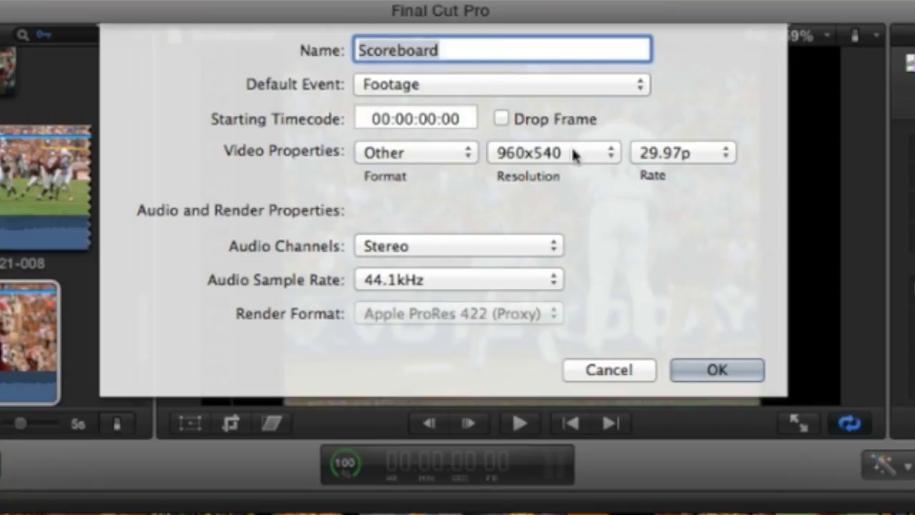
left_click(571, 158)
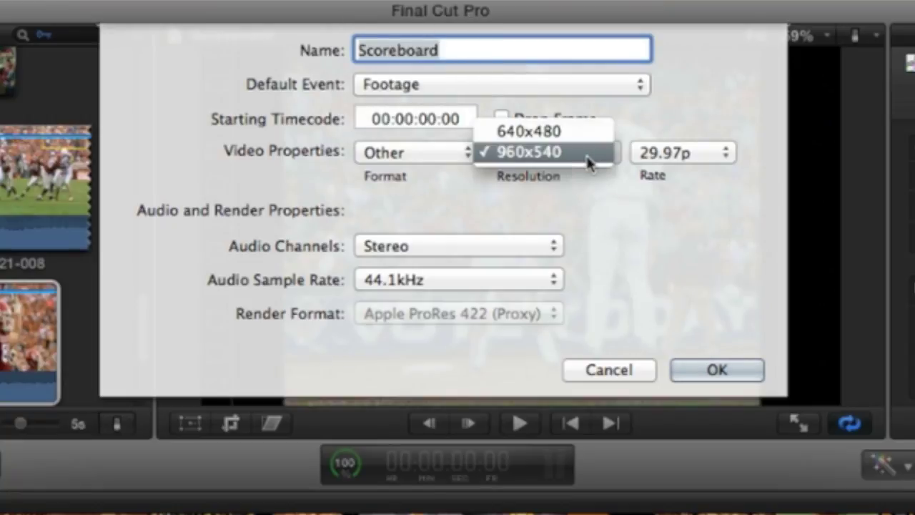
left_click(588, 152)
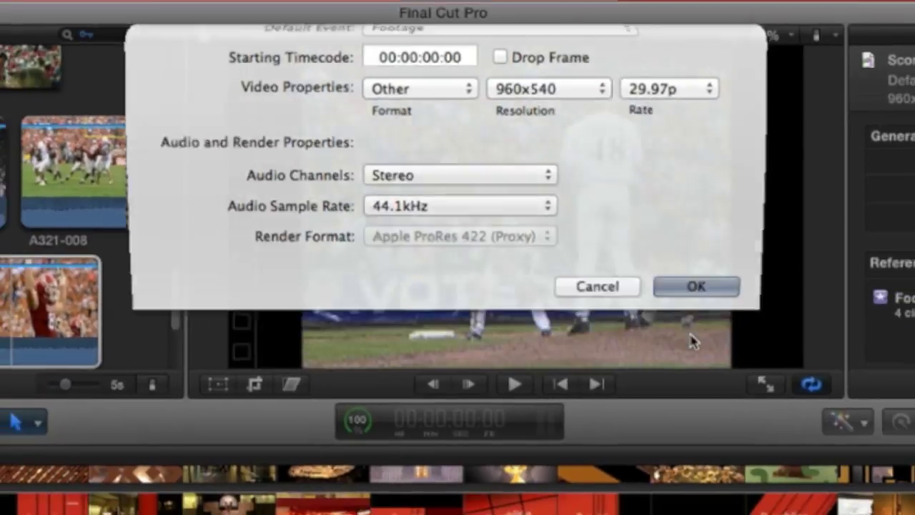
left_click(717, 370)
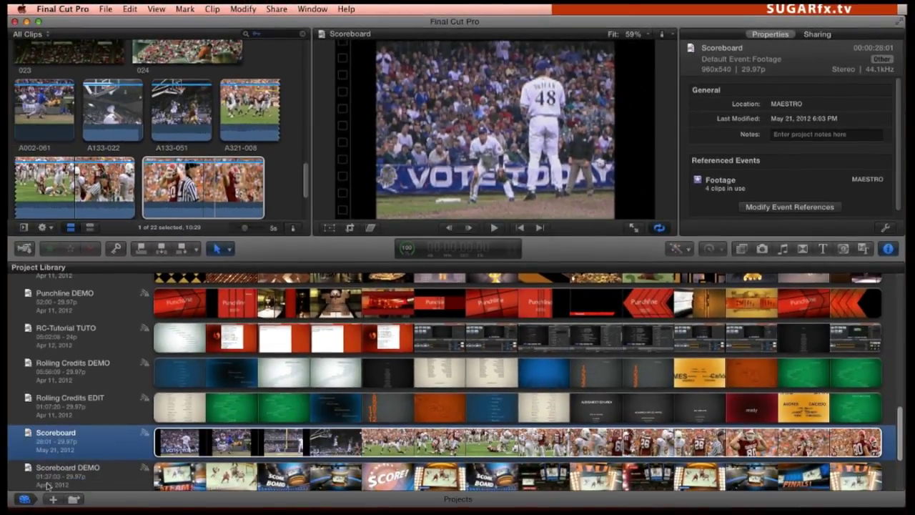
Open the Scoreboard project and scale clip A002-061 to 138% width and 128% height.
left_click(24, 499)
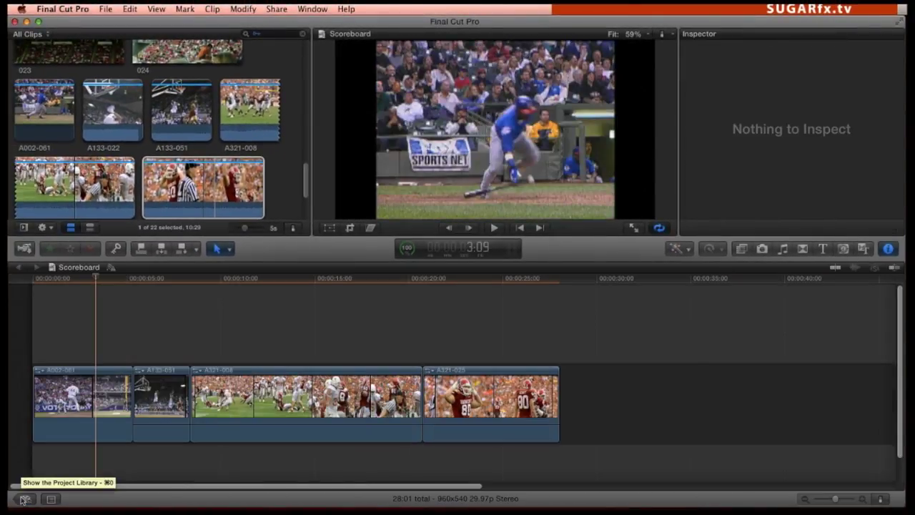
left_click(78, 397)
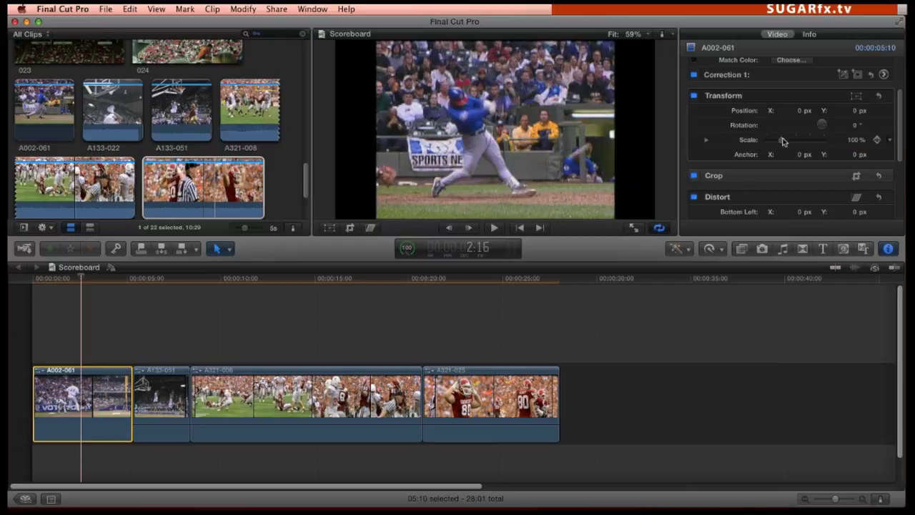
left_click_drag(782, 140, 787, 142)
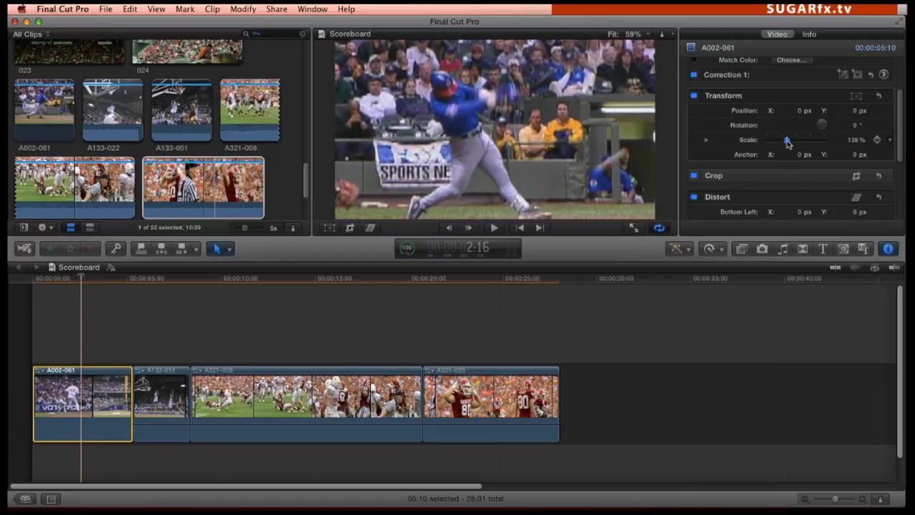
left_click(706, 140)
left_click_drag(849, 169, 848, 172)
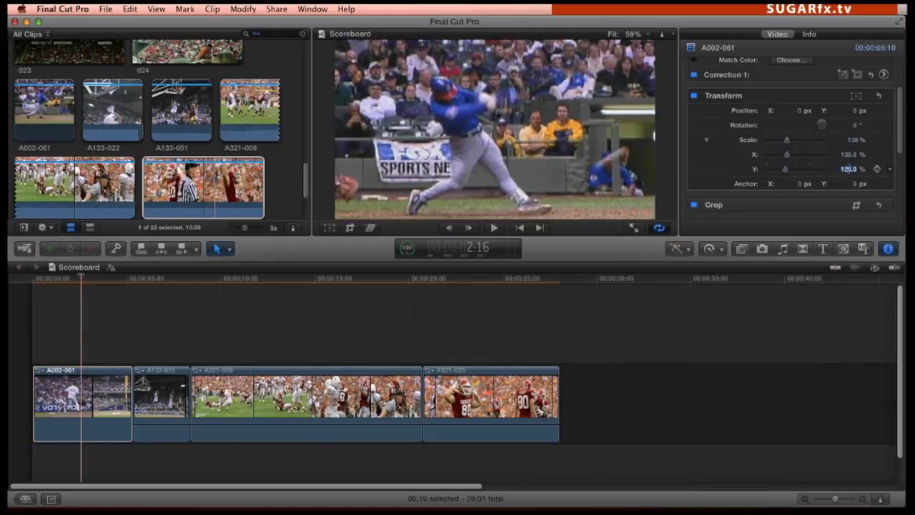
left_click(100, 281)
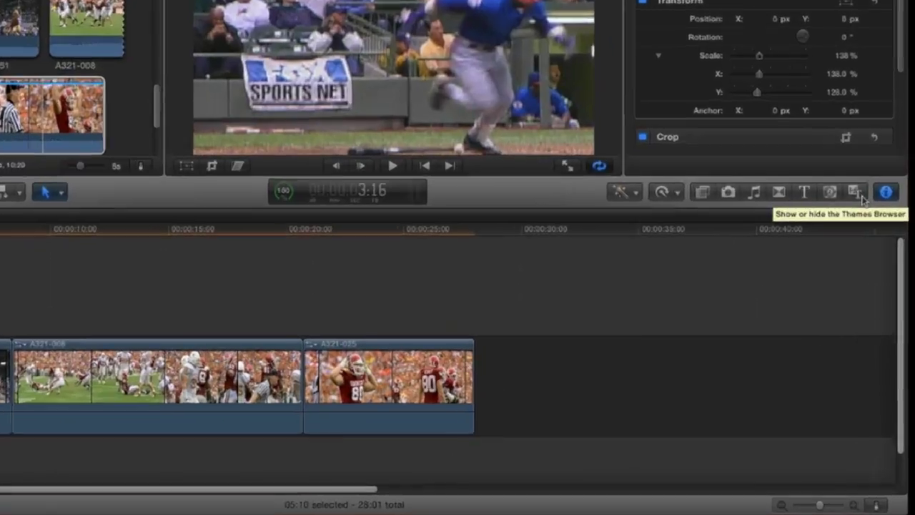
Show the Scoreboard theme in the Themes browser and scroll through its title thumbnails.
left_click(865, 249)
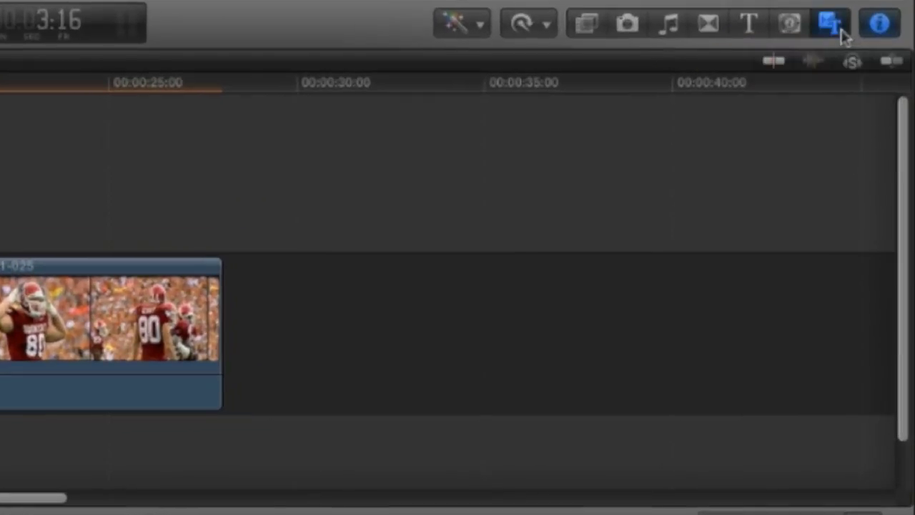
left_click(356, 228)
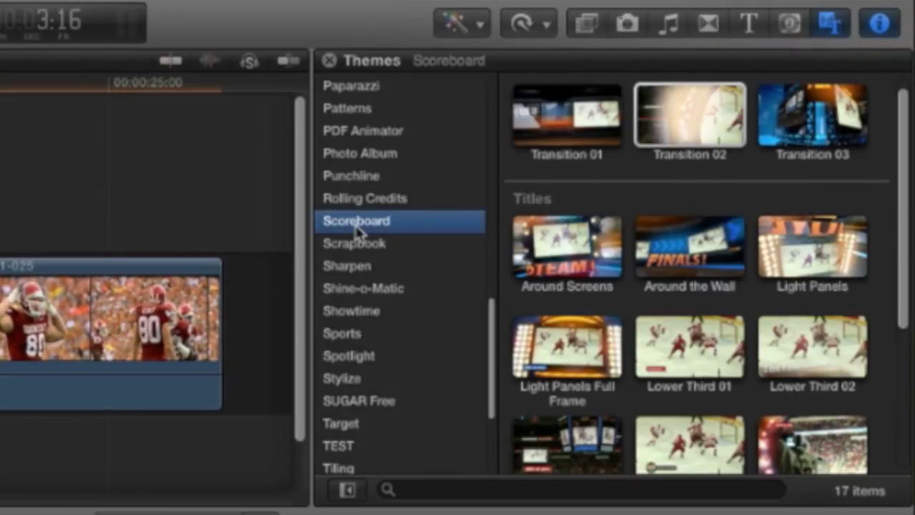
scroll(733, 243, "down", 3)
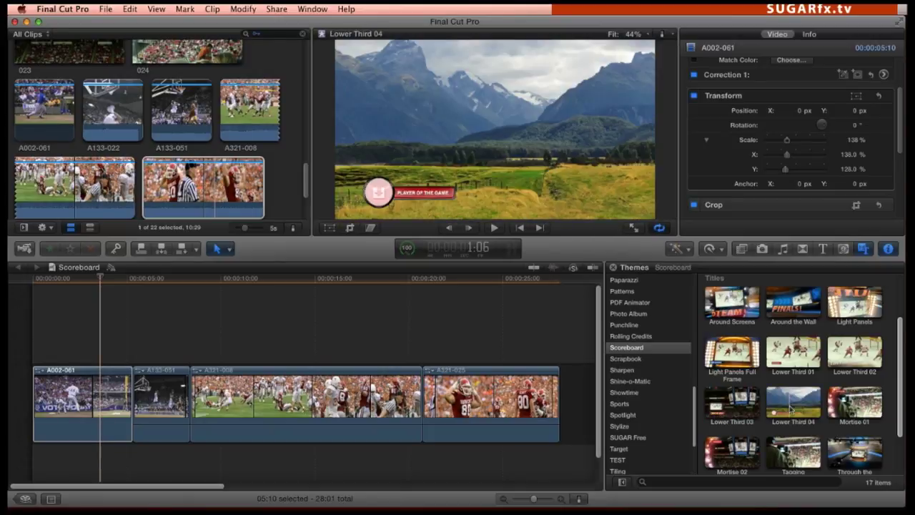
scroll(778, 408, "down", 3)
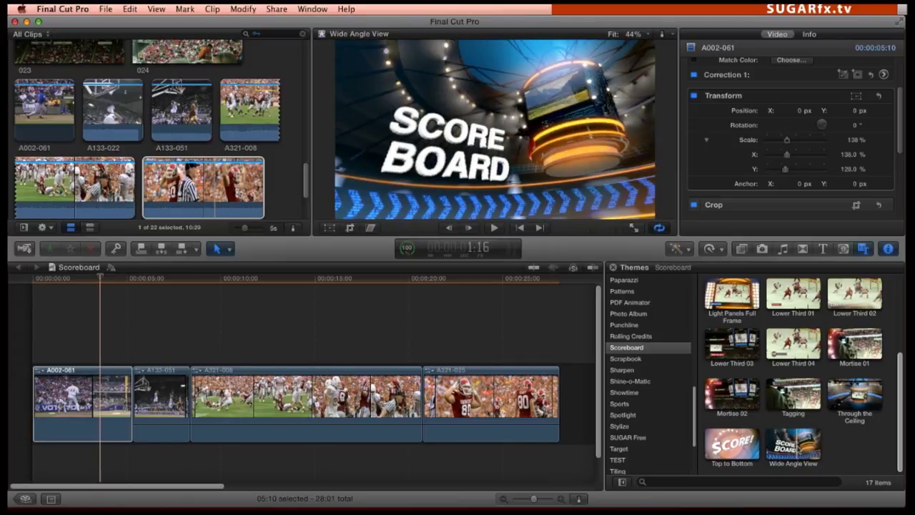
Connect Wide Angle View above A002-061 at the project start and preview its SCORE animation.
left_click_drag(801, 445, 68, 336)
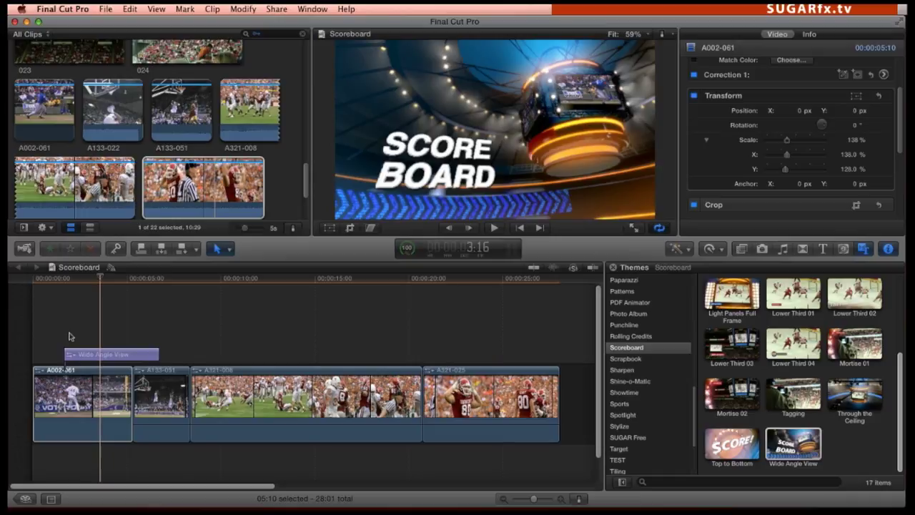
left_click_drag(98, 354, 65, 354)
left_click(40, 279)
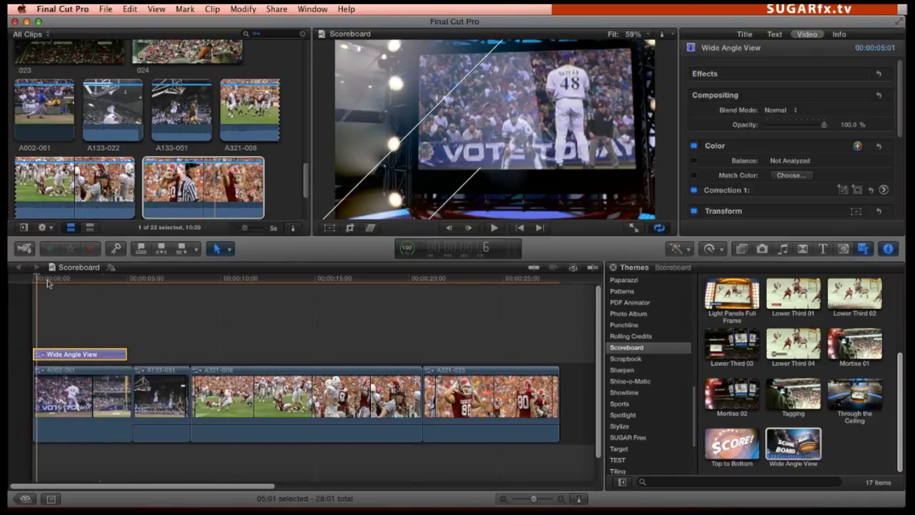
left_click_drag(47, 280, 34, 280)
key("super+equal")
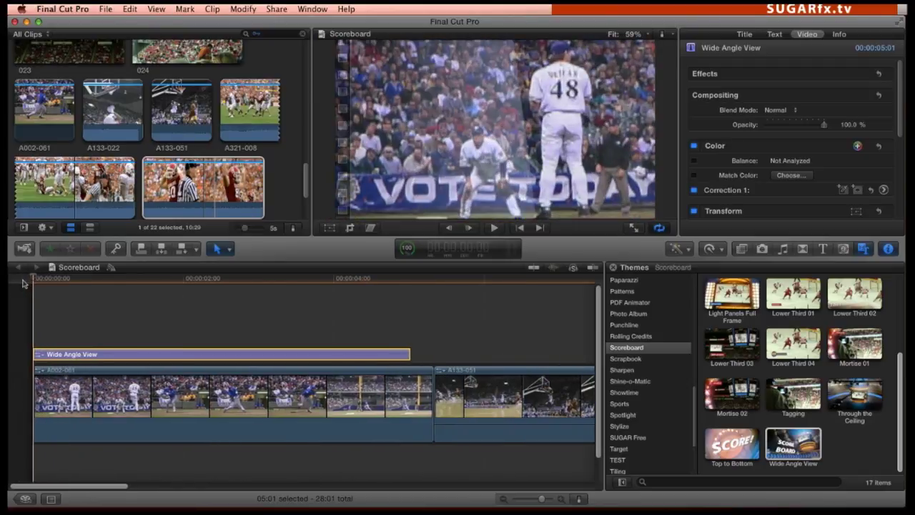
left_click_drag(28, 281, 126, 287)
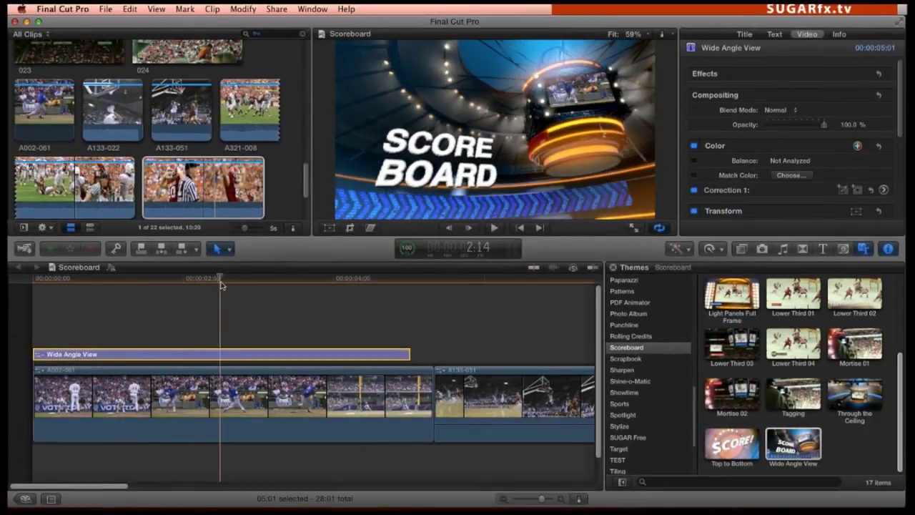
left_click(43, 285)
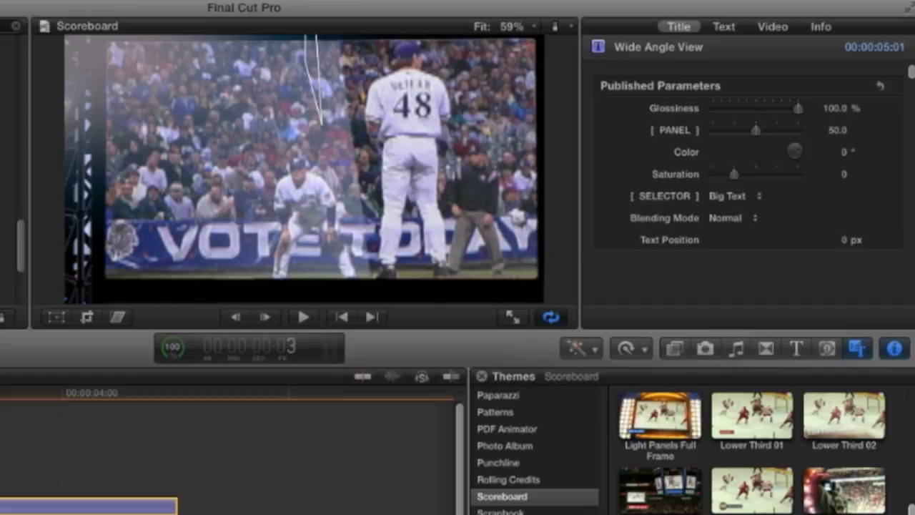
Lower the Wide Angle View glossiness to 48.48% and shift its colour hue to 340°.
left_click_drag(796, 108, 757, 120)
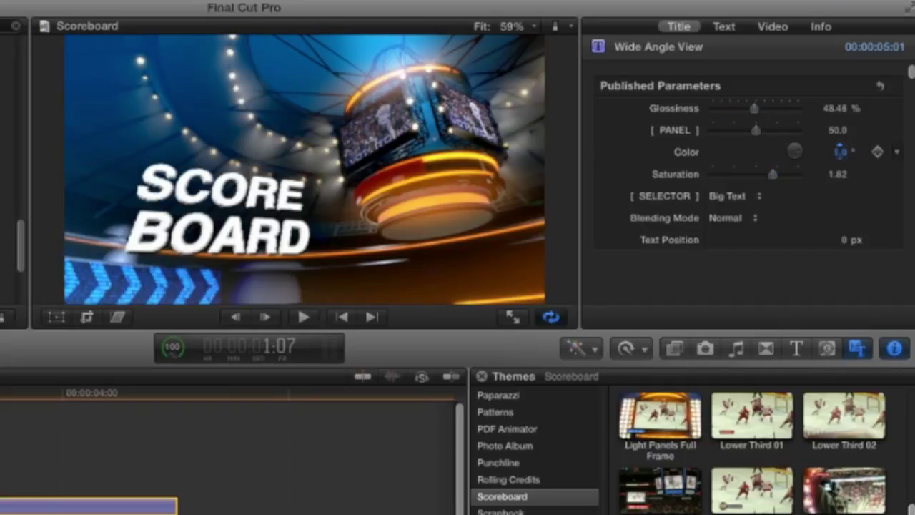
left_click_drag(838, 151, 835, 230)
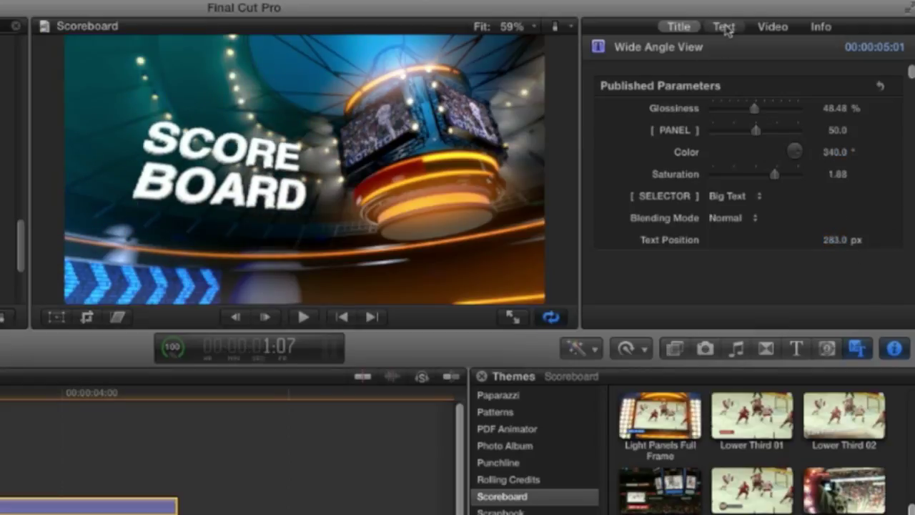
Replace the SCORE BOARD text with 'Sports Season', with Season on its own line.
left_click(724, 26)
left_click_drag(657, 123, 592, 105)
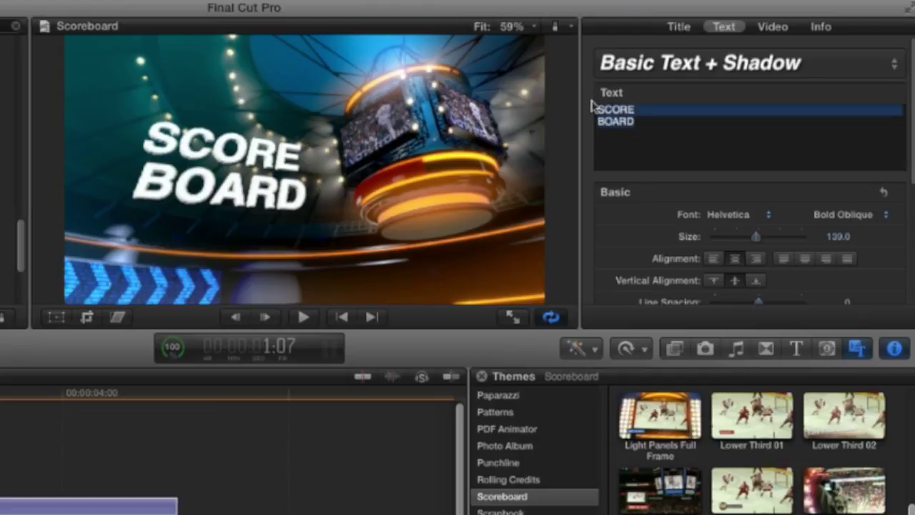
type("Sports Season")
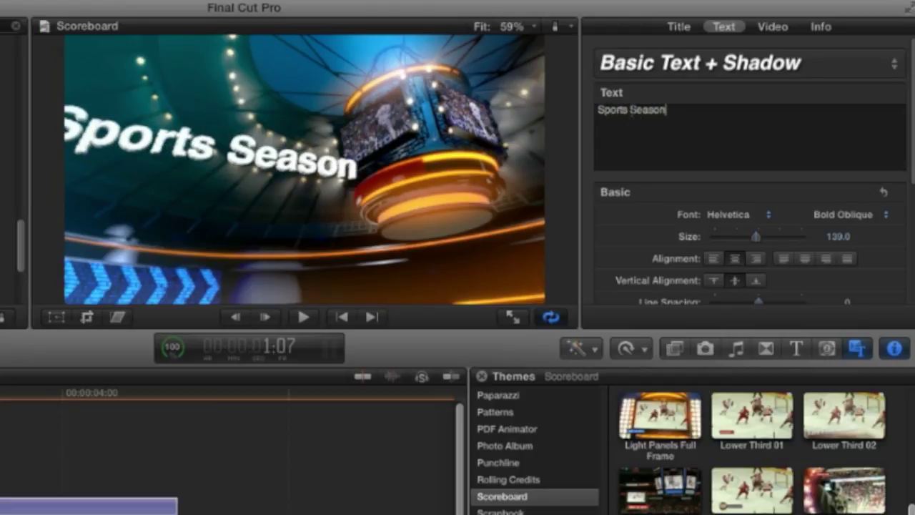
key("BackSpace")
key("Return")
Try the 80s, Basic Text + Shadow and Aqua Fade text styles, then set text size to 133.
left_click_drag(756, 236, 771, 239)
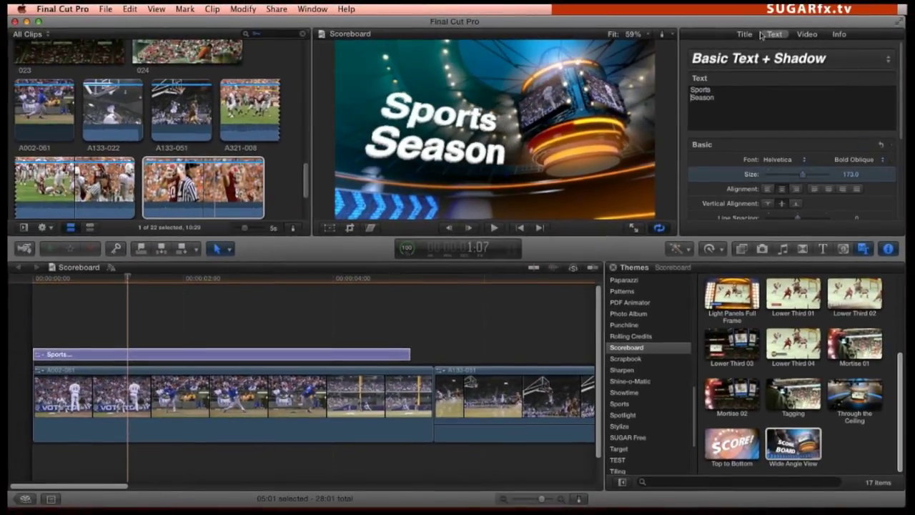
left_click(715, 59)
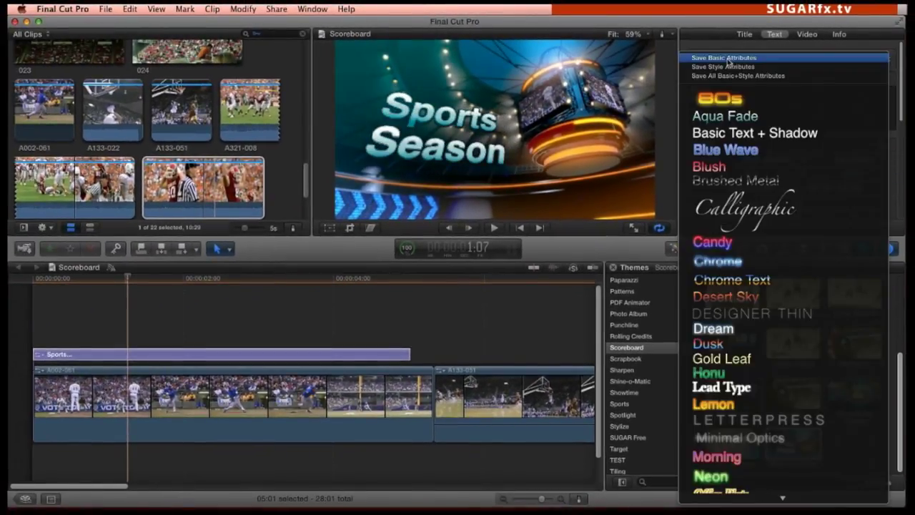
left_click(725, 98)
left_click(715, 59)
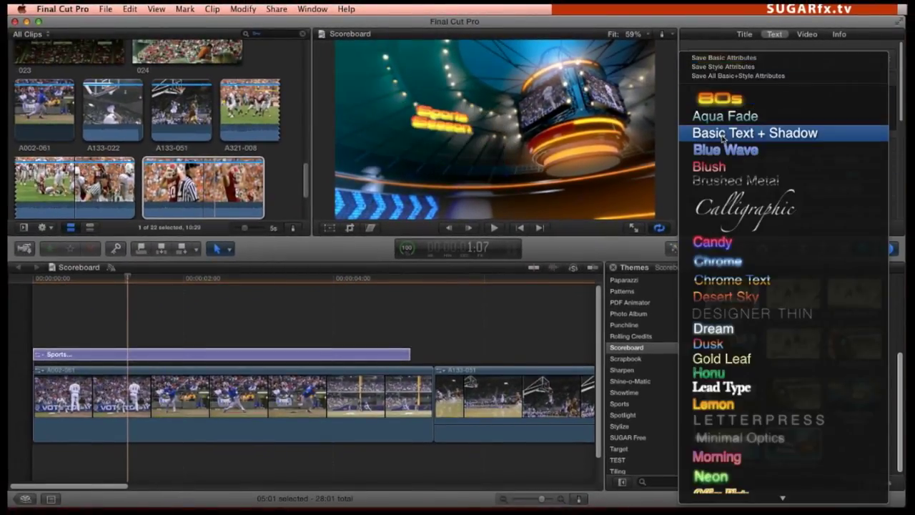
left_click(754, 132)
left_click(715, 59)
left_click(765, 153)
scroll(763, 153, "down", 3)
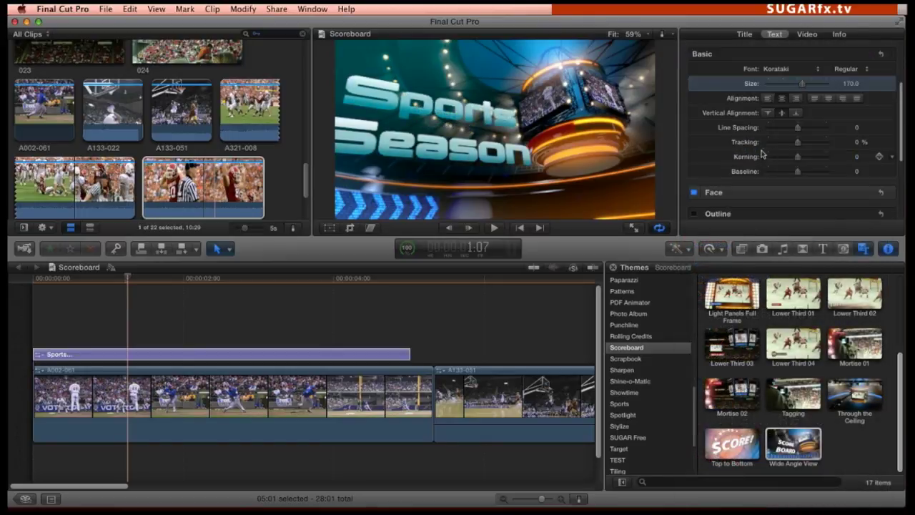
left_click_drag(796, 87, 792, 85)
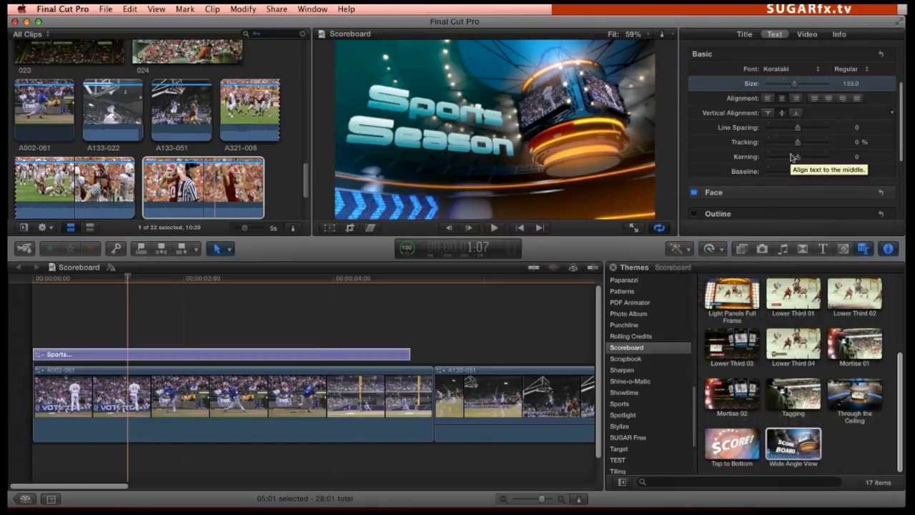
Add an outline to the title text and make its colour black.
left_click(692, 213)
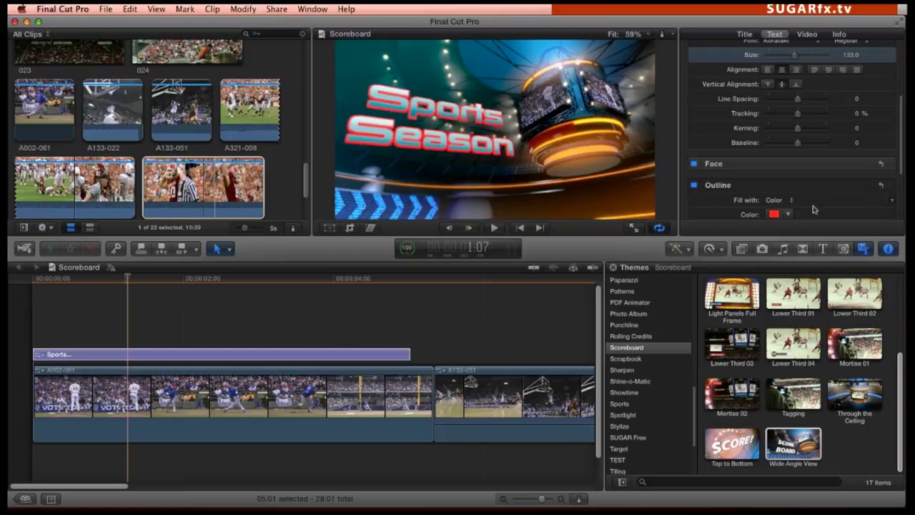
left_click(774, 214)
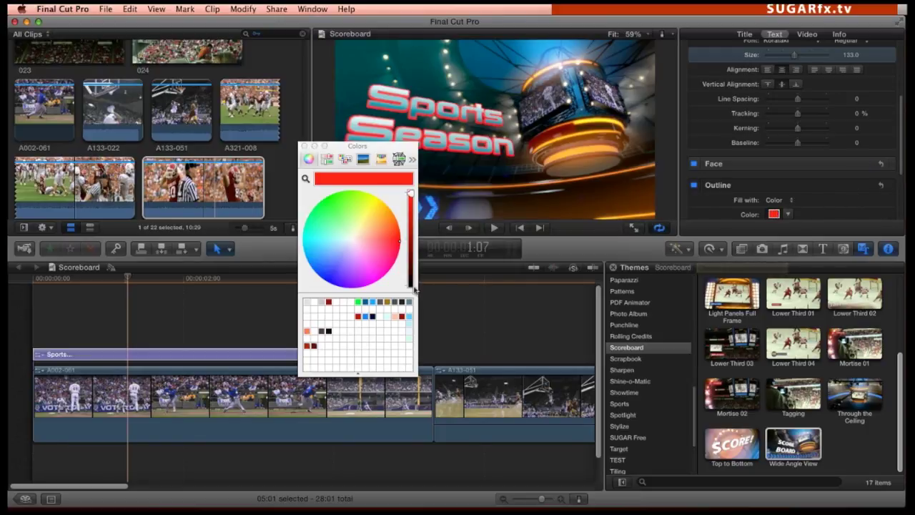
left_click(413, 287)
left_click(304, 145)
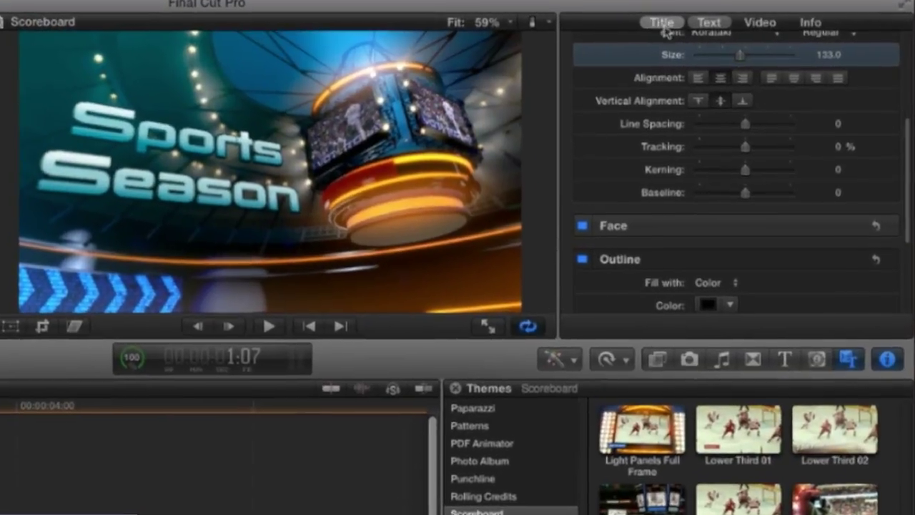
Switch the opener title's style from Animated Text to Video Projection.
left_click(664, 27)
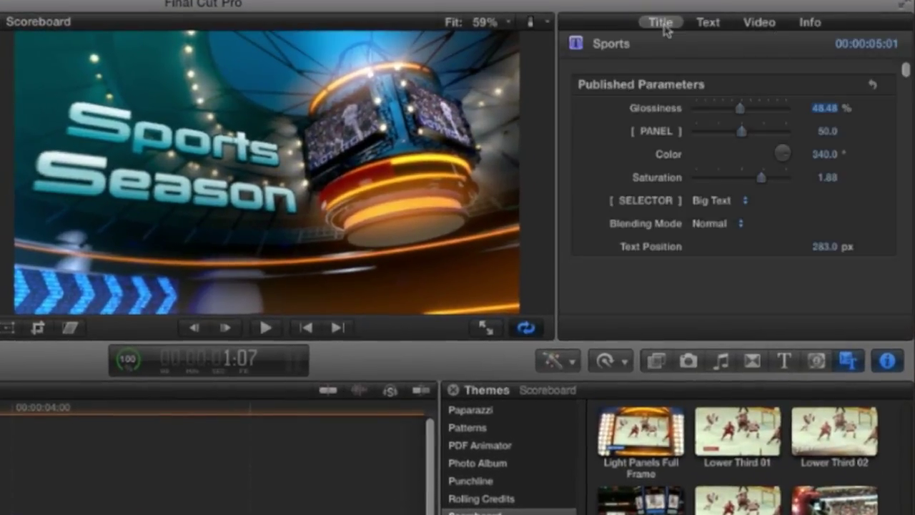
left_click(712, 202)
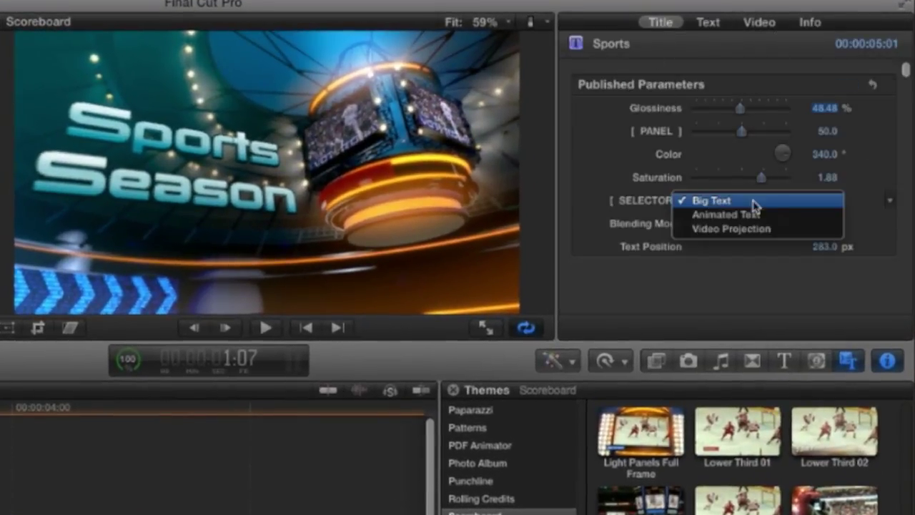
left_click(821, 216)
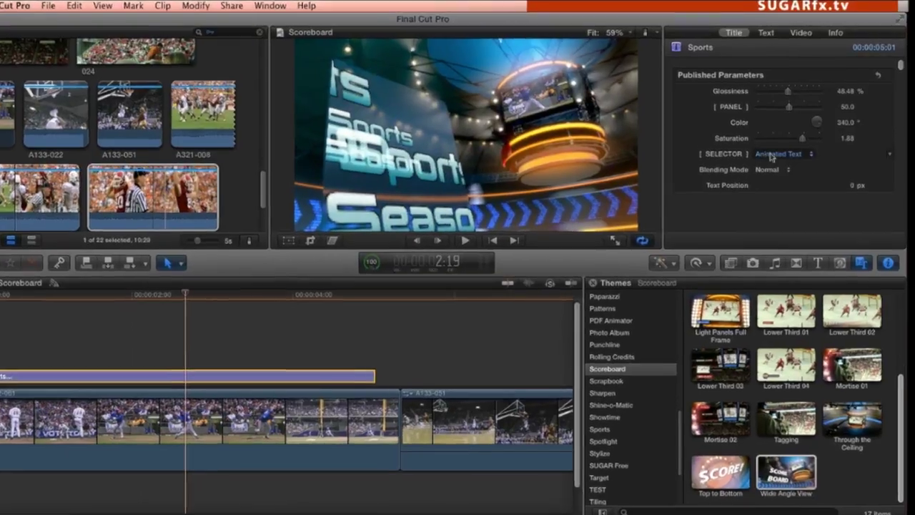
left_click(771, 154)
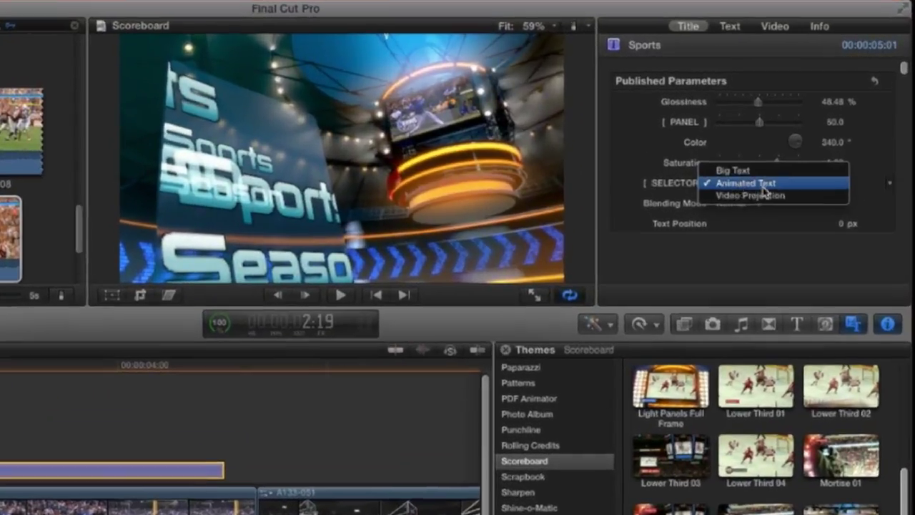
left_click(795, 166)
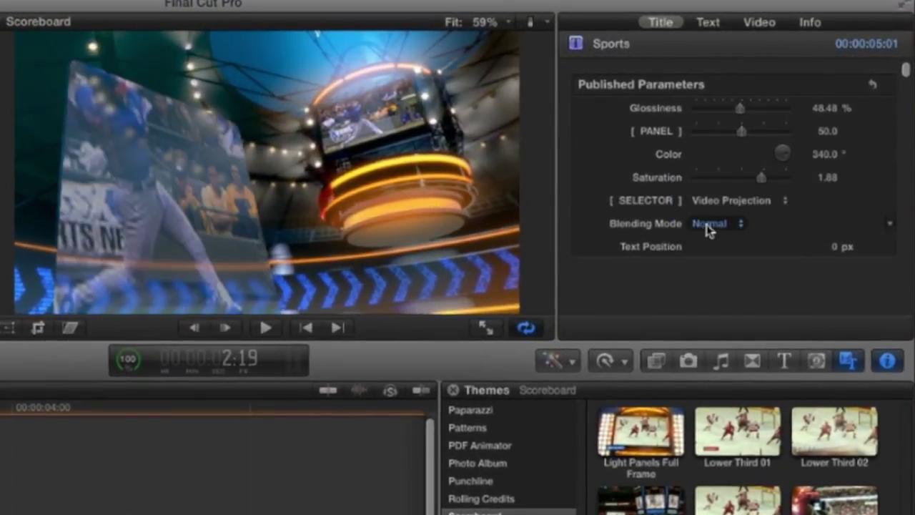
Try Multiply and Screen blending, return to Normal, and set PANEL to 81.99.
left_click(706, 223)
left_click(718, 210)
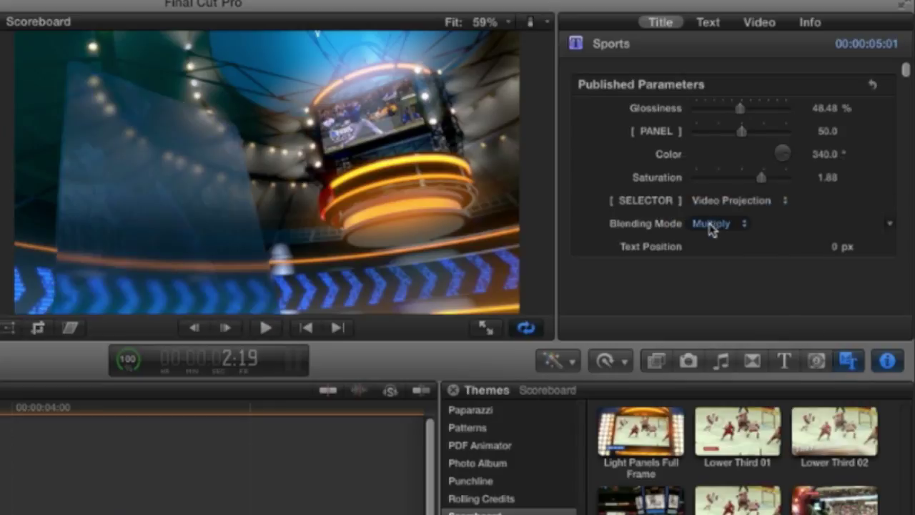
left_click(711, 227)
left_click(708, 179)
left_click(709, 227)
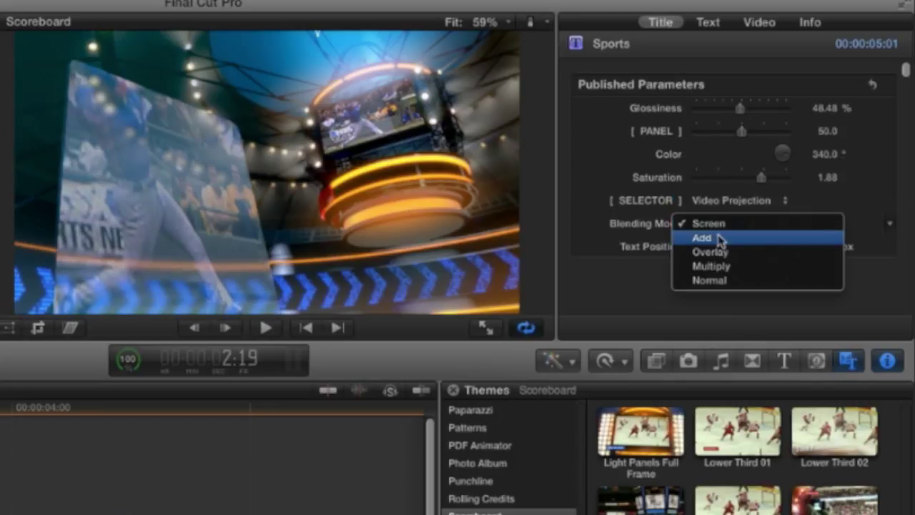
left_click(718, 282)
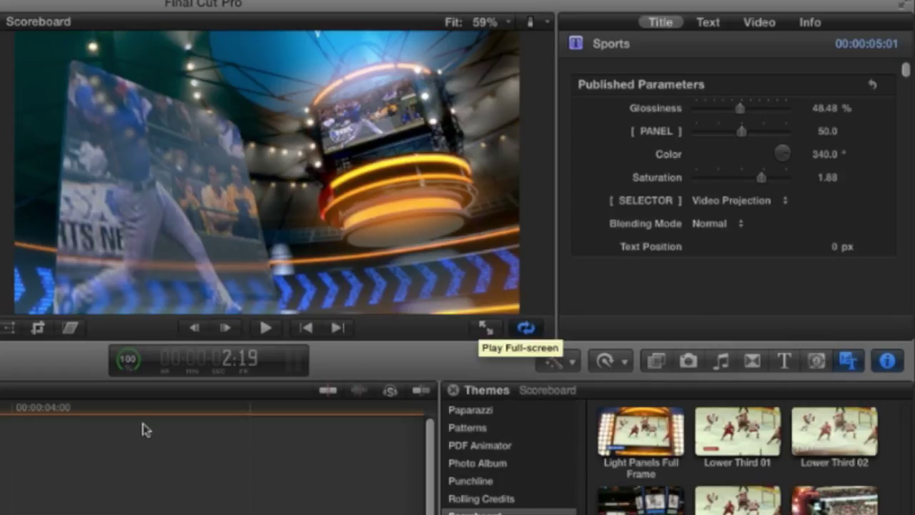
left_click_drag(764, 136, 721, 140)
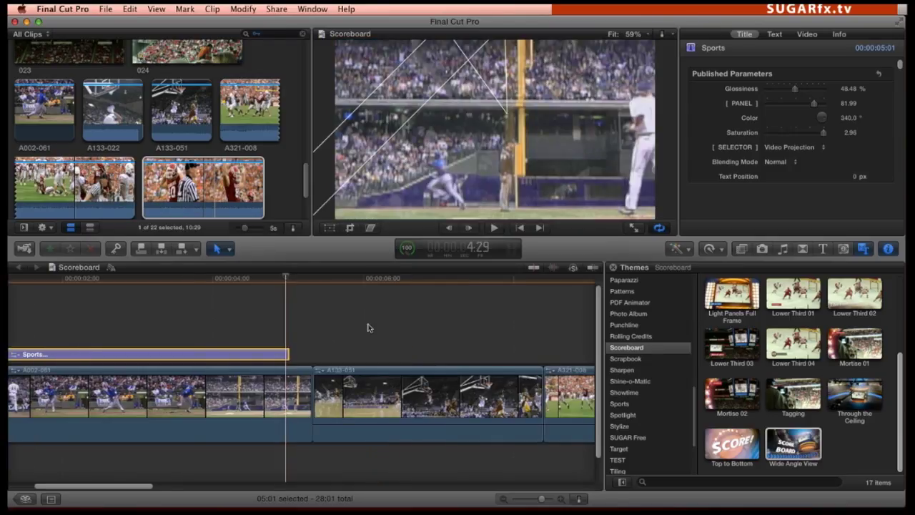
Drop a Cross Dissolve onto the edit point between A133-051 and A321-008.
scroll(369, 326, "right", 3)
scroll(368, 327, "right", 3)
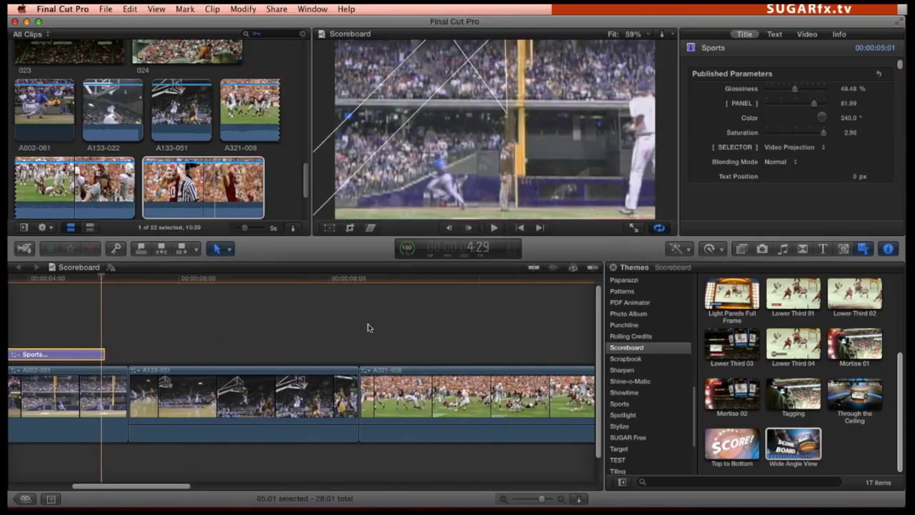
scroll(829, 350, "up", 3)
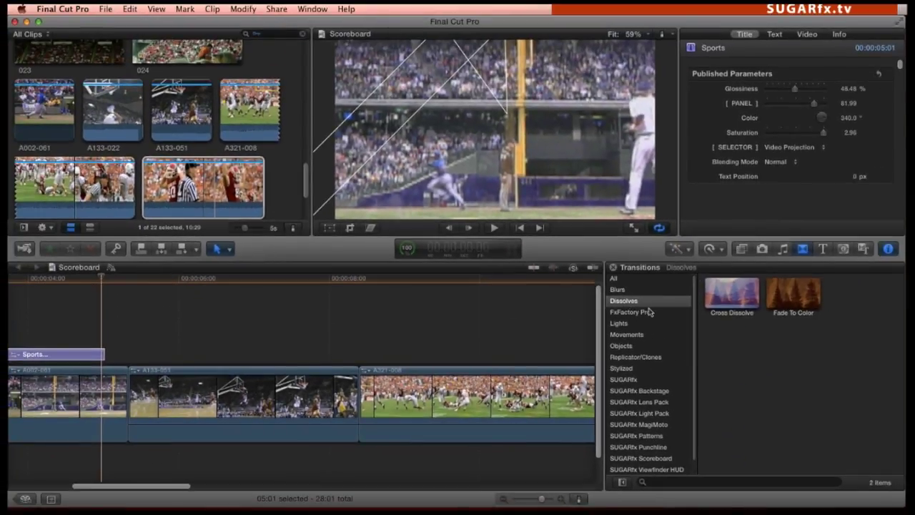
left_click_drag(739, 293, 357, 397)
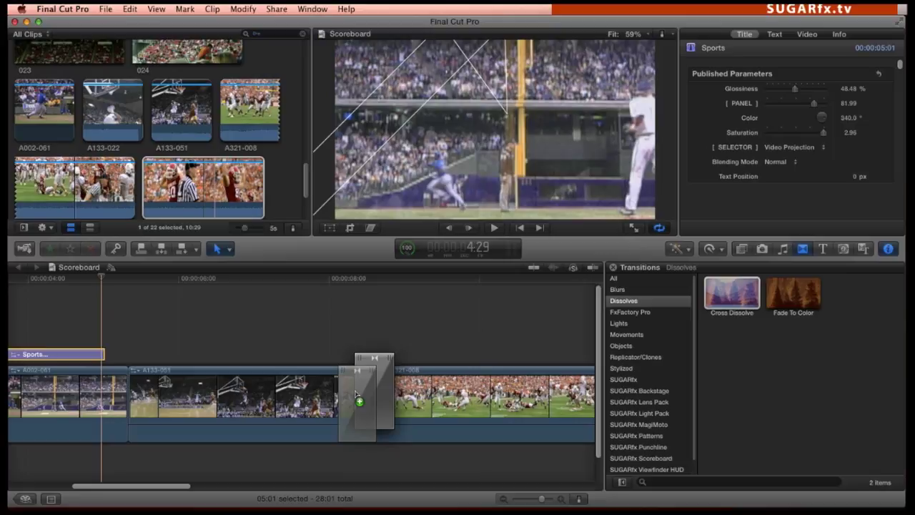
left_click(863, 249)
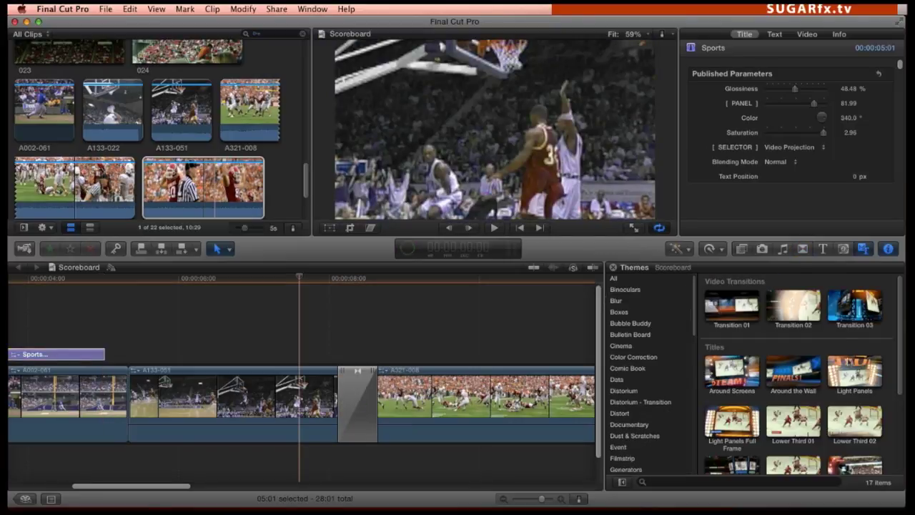
Place Light Panels over the basketball-football cut six frames earlier and apply the Aqua Fade style.
left_click_drag(855, 372, 320, 338)
left_click_drag(302, 270, 376, 288)
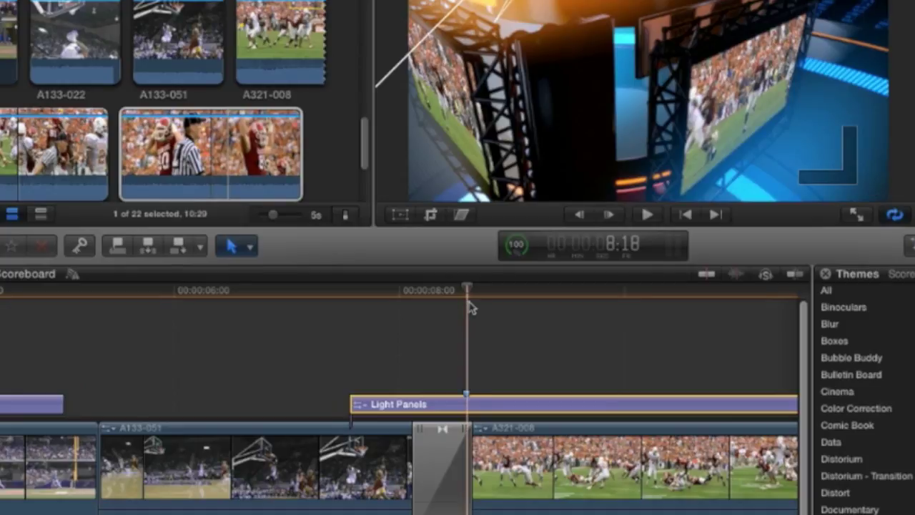
left_click_drag(495, 406, 471, 408)
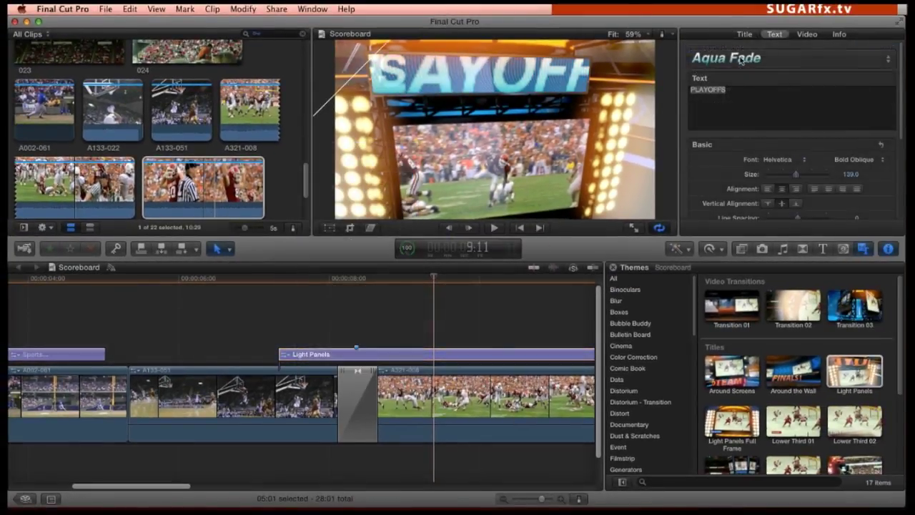
left_click(722, 57)
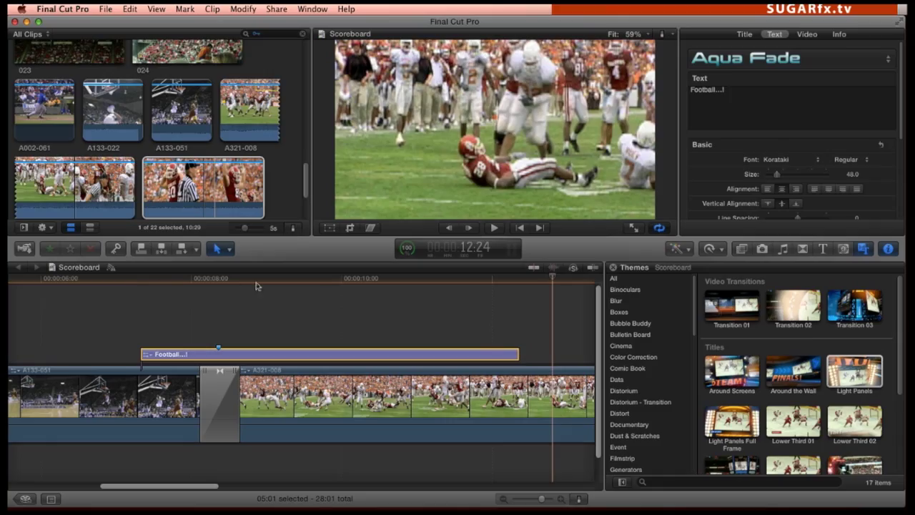
left_click(208, 321)
Drop Scoreboard Transition 01 onto the edit point between A002-061 and A133-051.
scroll(124, 333, "left", 5)
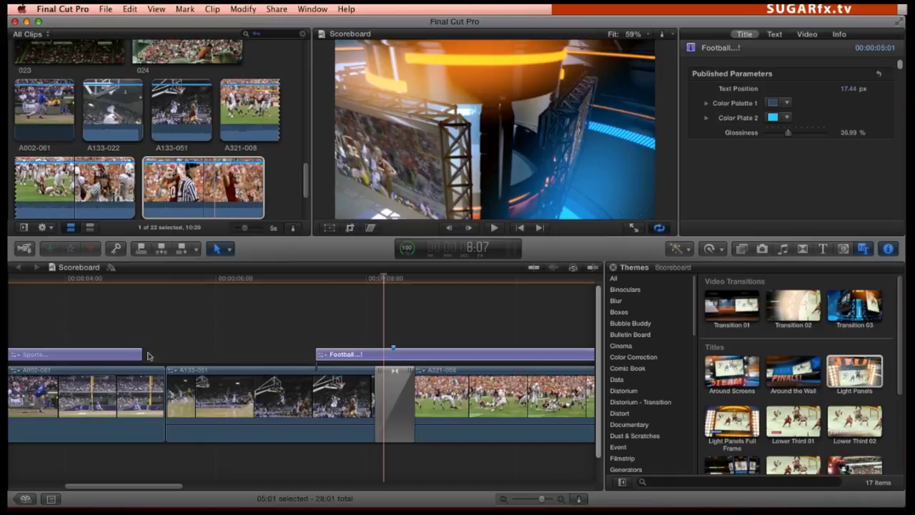
mouse_move(165, 283)
left_mouse_down()
mouse_move(156, 284)
mouse_move(180, 288)
mouse_move(159, 289)
mouse_move(167, 293)
left_mouse_up()
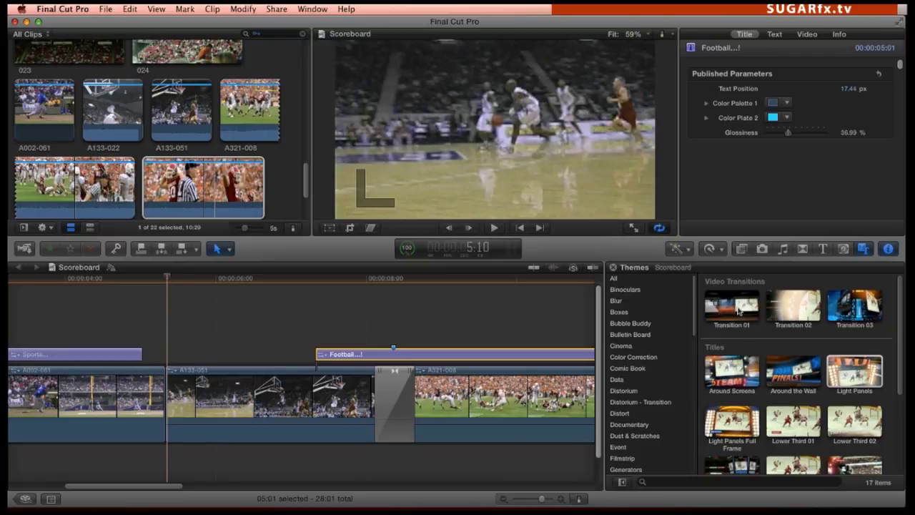
left_click_drag(738, 309, 173, 407)
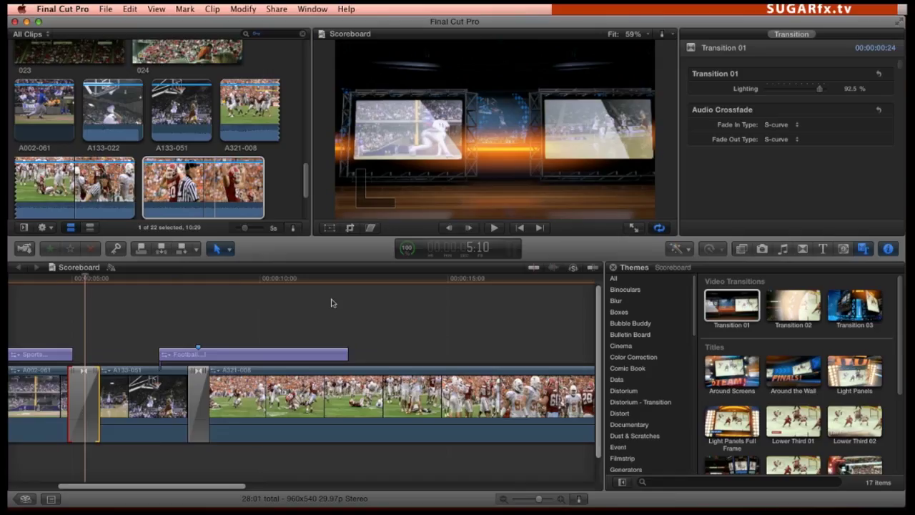
scroll(823, 369, "down", 5)
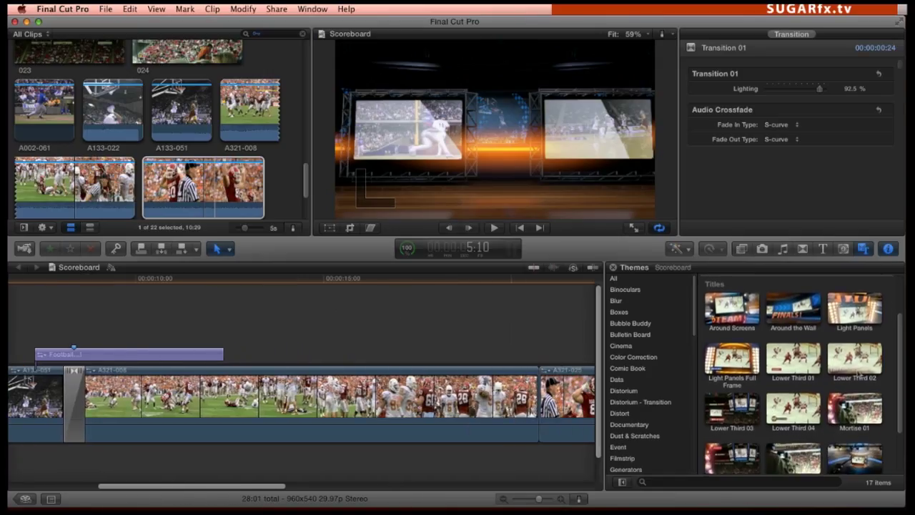
Add Lower Third 03 to the timeline and change its text font to Impact.
scroll(856, 374, "down", 3)
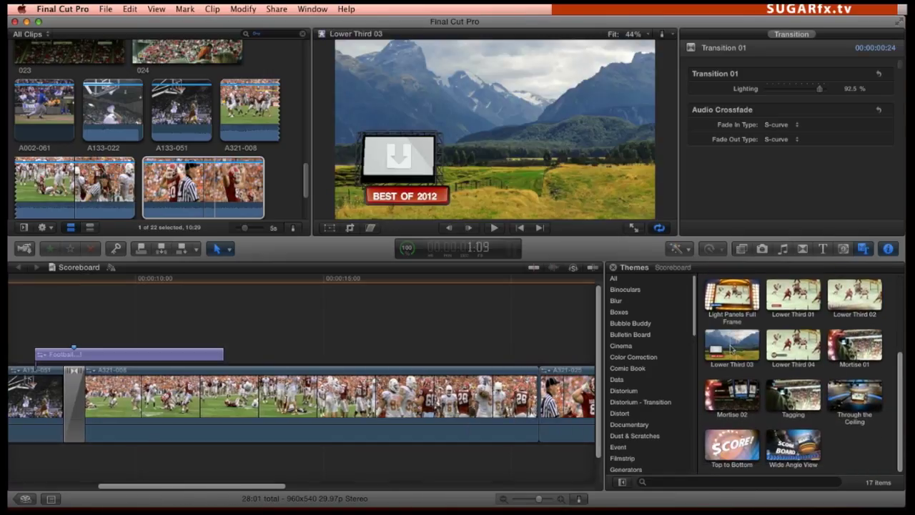
left_click_drag(732, 344, 351, 336)
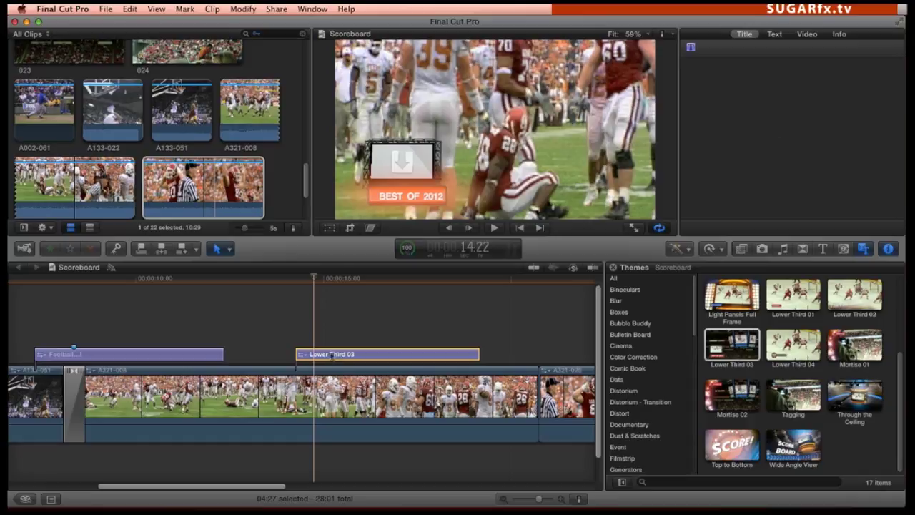
double_click(332, 356)
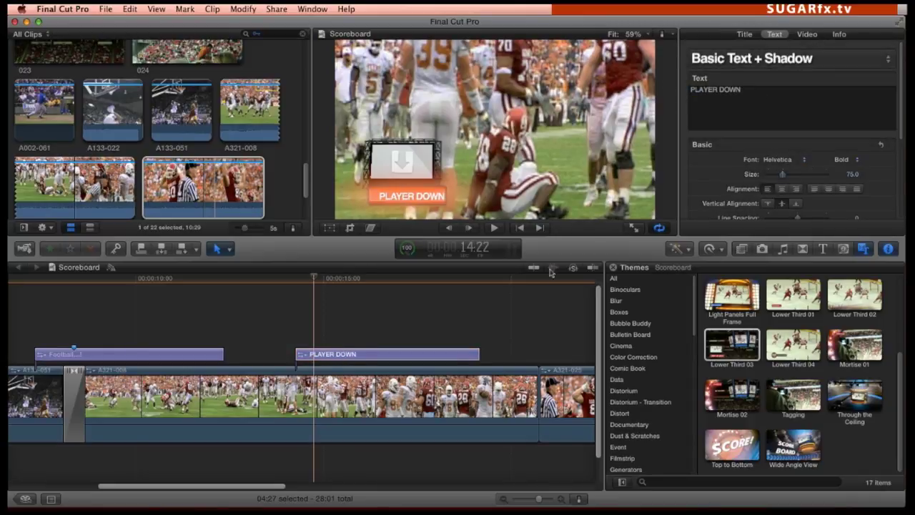
left_click(844, 160)
left_click(715, 334)
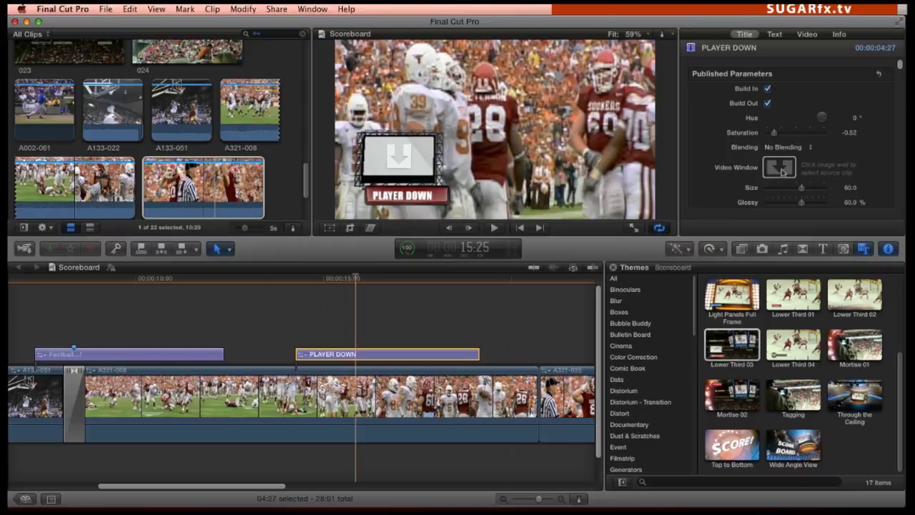
Fill the lower third's video window with clip A321-025.
left_click(780, 168)
left_click(229, 187)
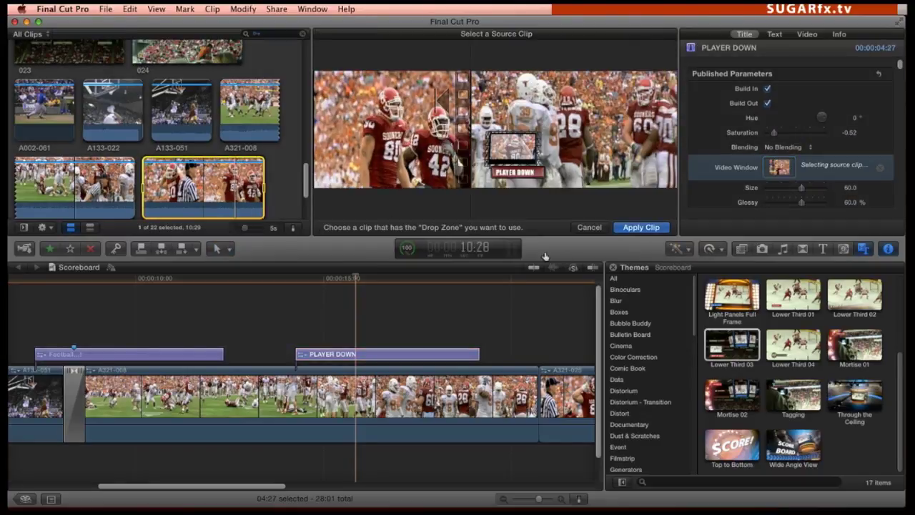
left_click(640, 227)
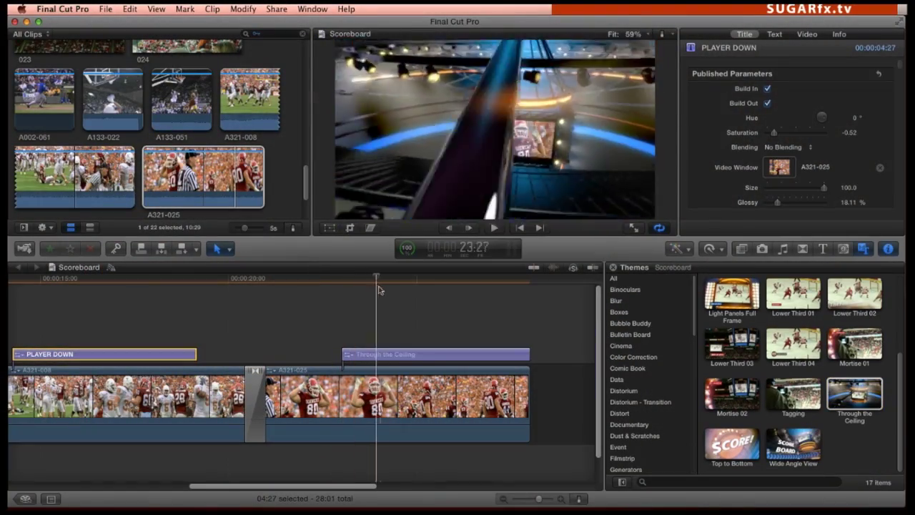
Give the Through the Ceiling title the Aqua Fade style, preview Next Week, then open Scoreboard registration.
left_click(446, 355)
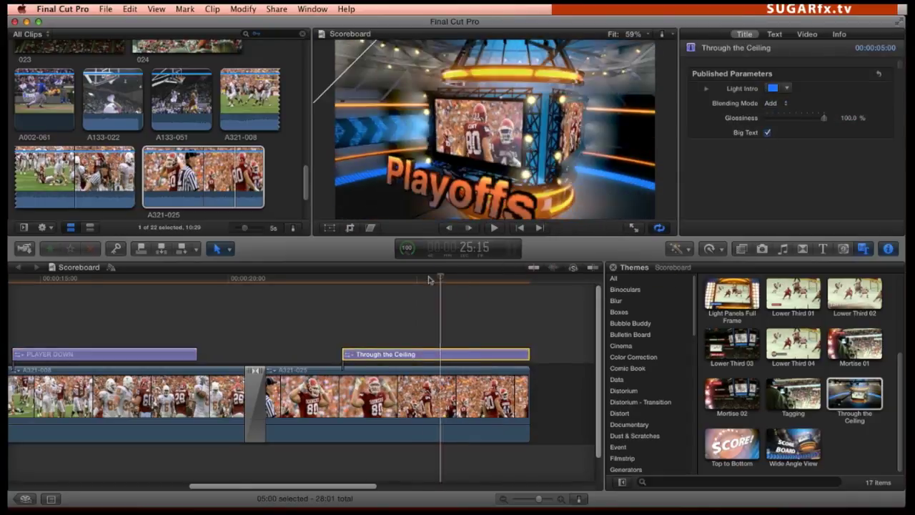
left_click(405, 278)
left_click(433, 278)
left_click(774, 33)
left_click(712, 57)
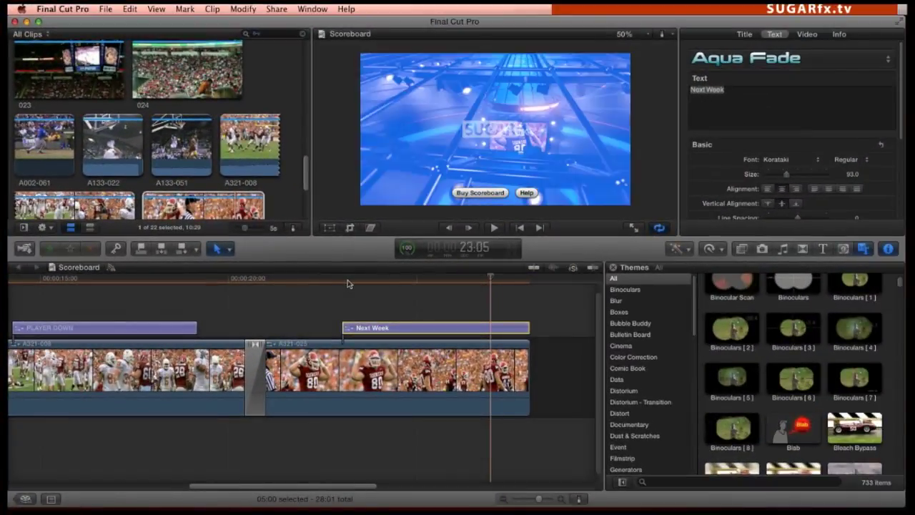
left_click_drag(346, 283, 518, 290)
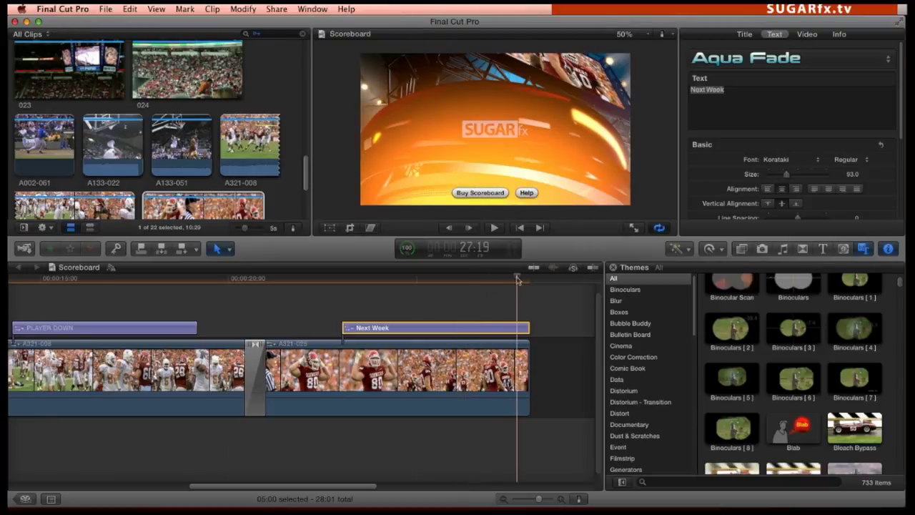
left_click(504, 194)
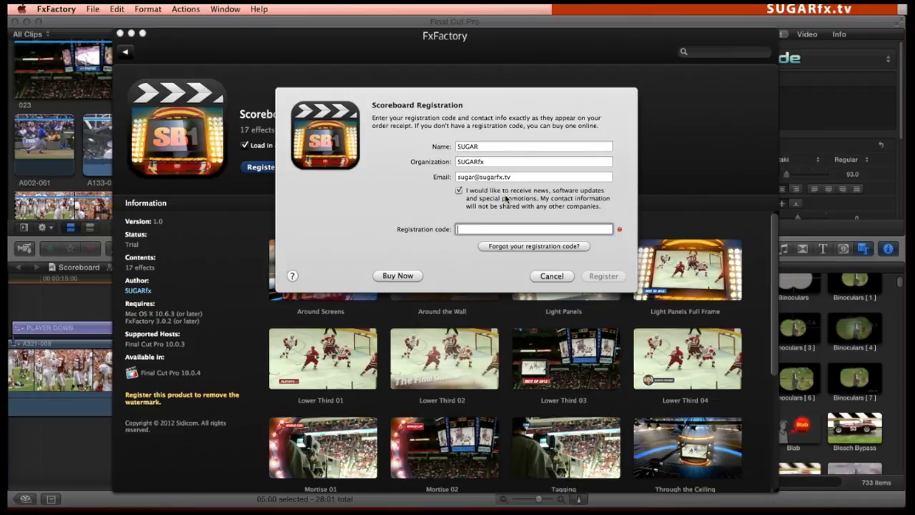